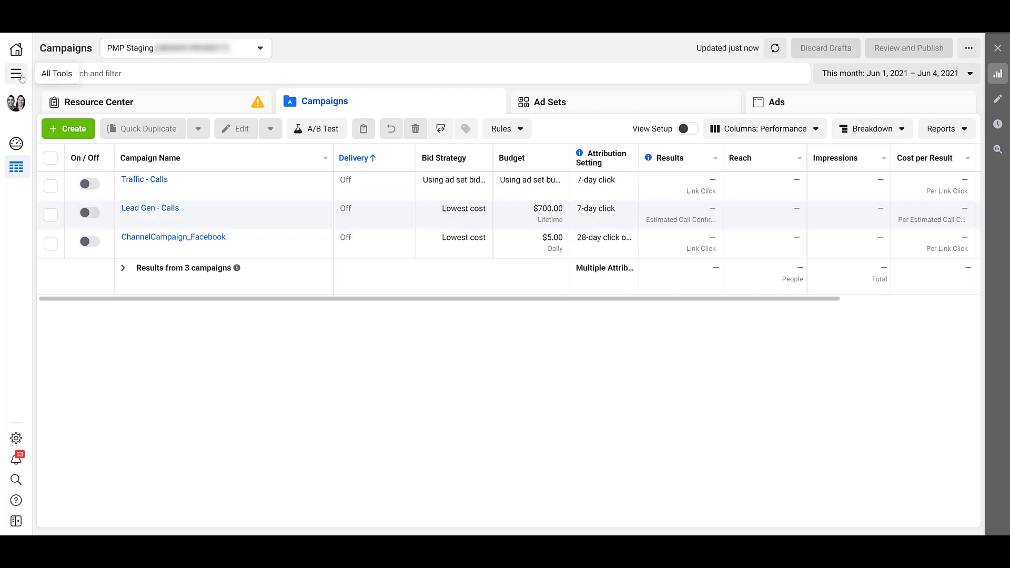
click(16, 73)
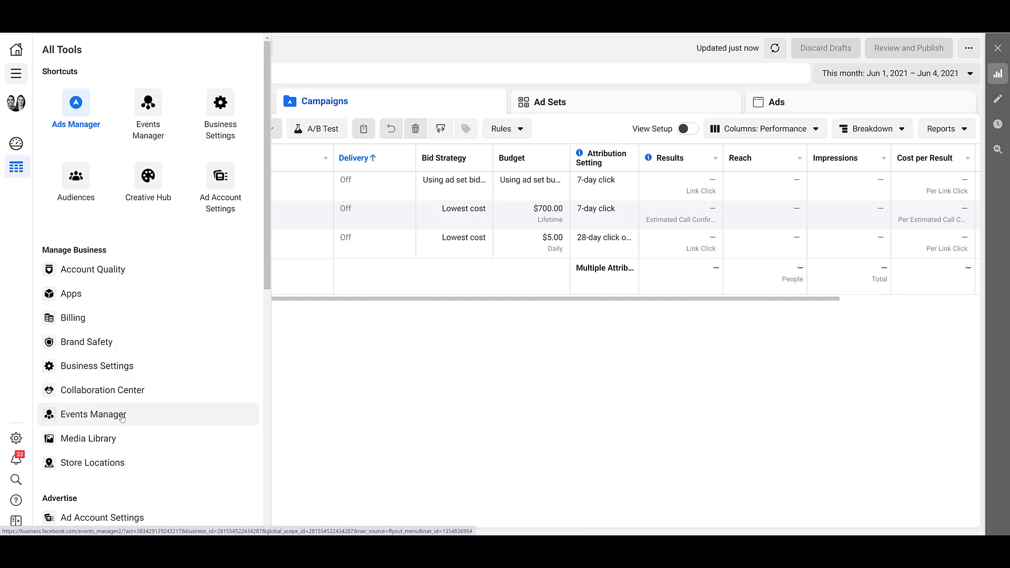
click(94, 414)
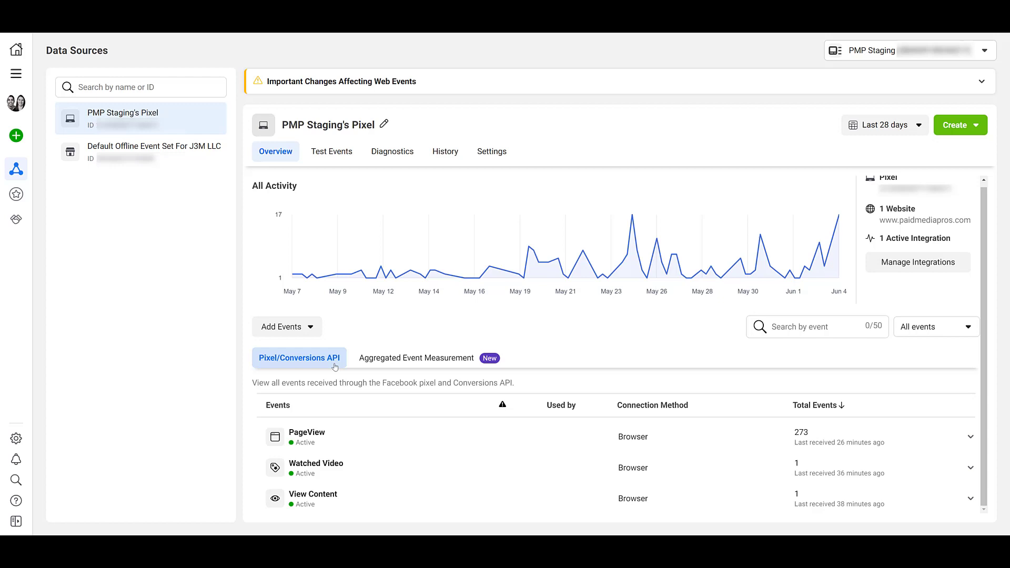
- Show the Aggregated Event Measurement web event configurations for each domain, including paidmediapros.com
click(382, 364)
scroll(384, 368, down, 2)
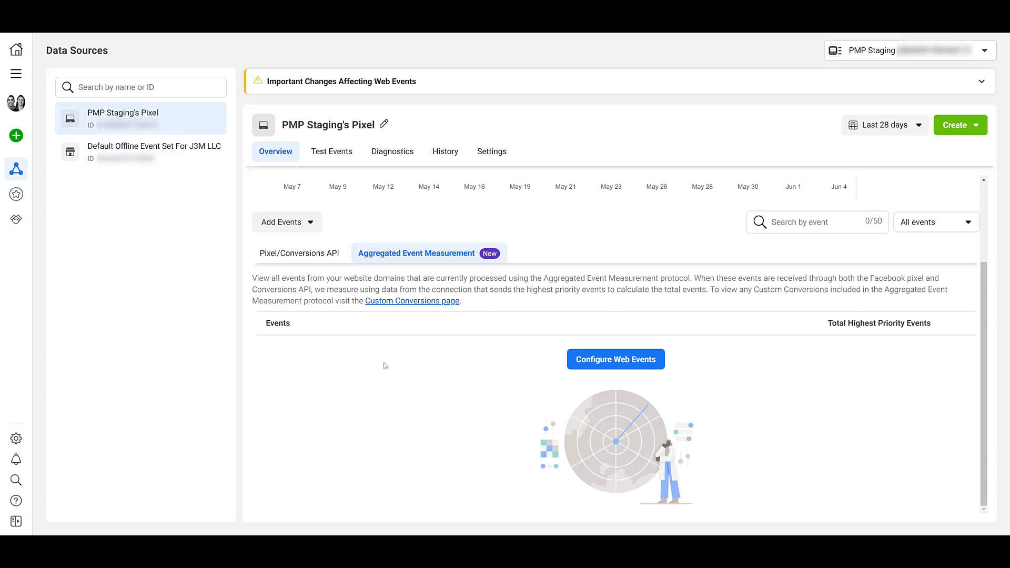
click(616, 359)
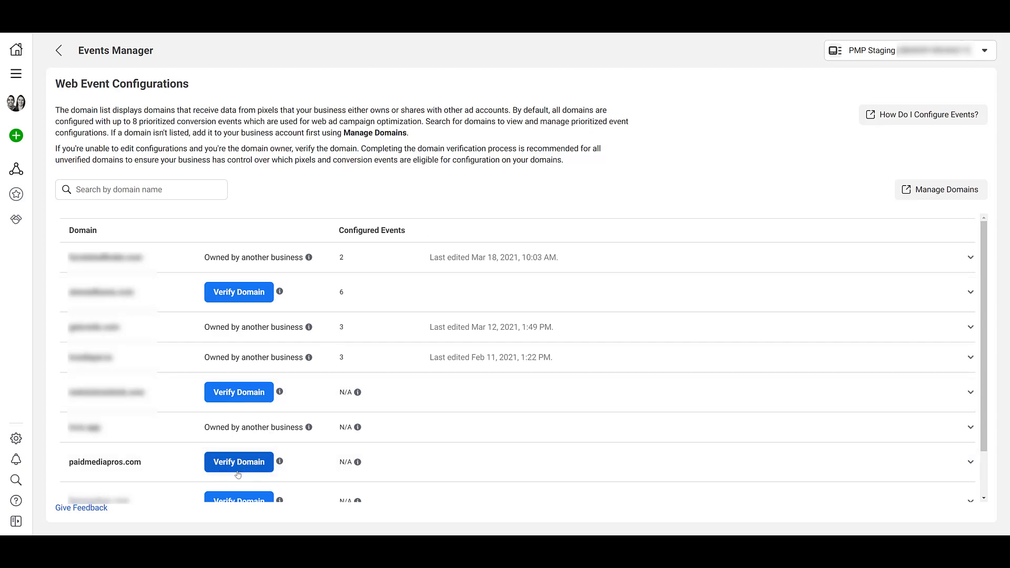
- Open the Business Settings domain verification page for paidmediapros.com
click(238, 466)
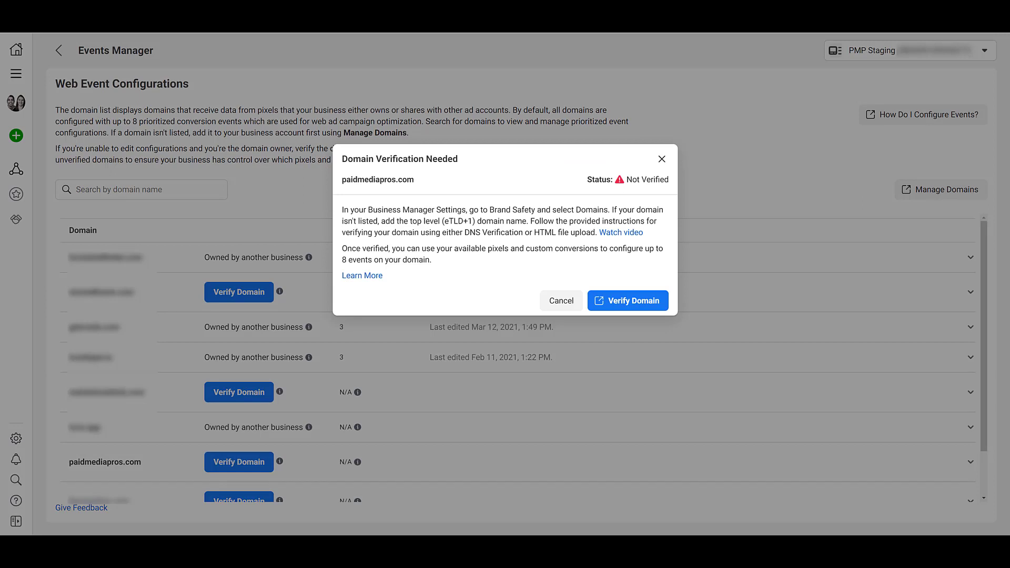
click(623, 300)
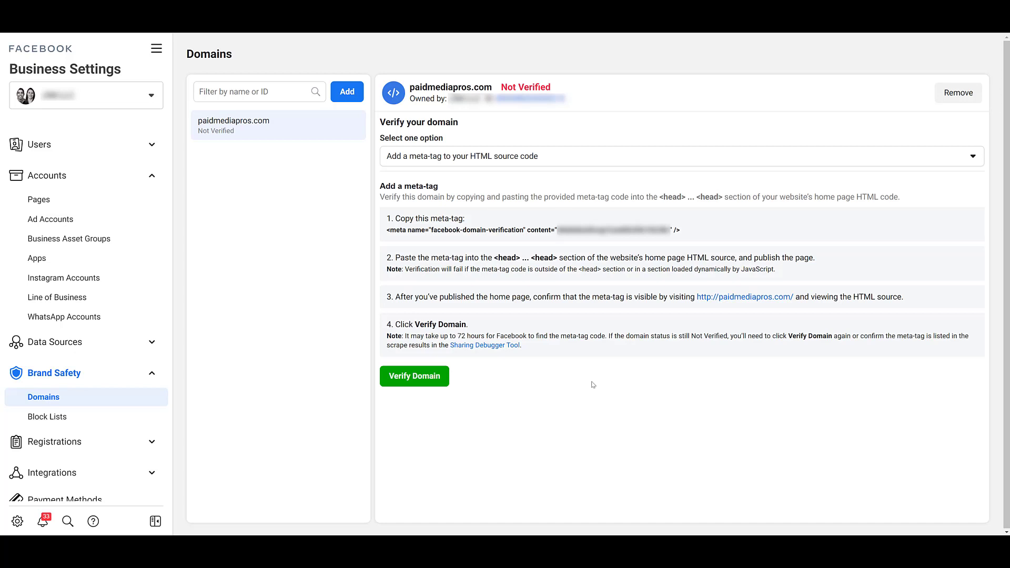
- Verify paidmediapros.com with the HTML file upload method
click(623, 163)
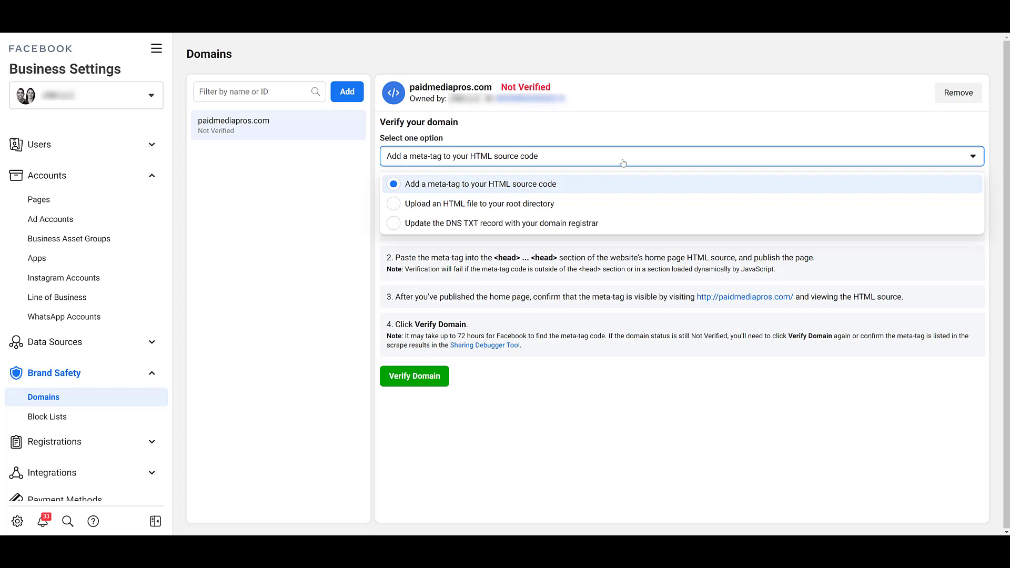
click(618, 204)
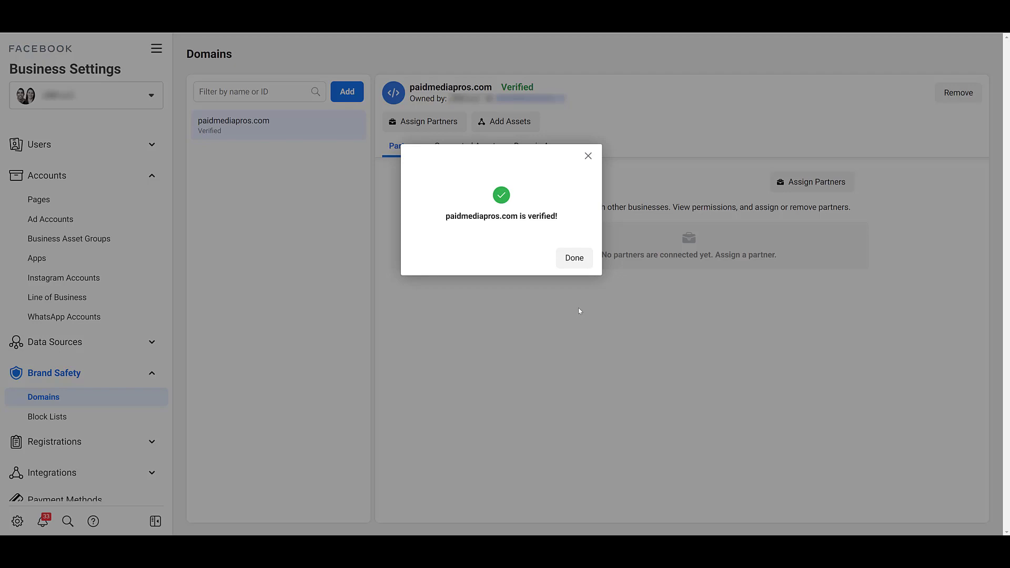
click(581, 310)
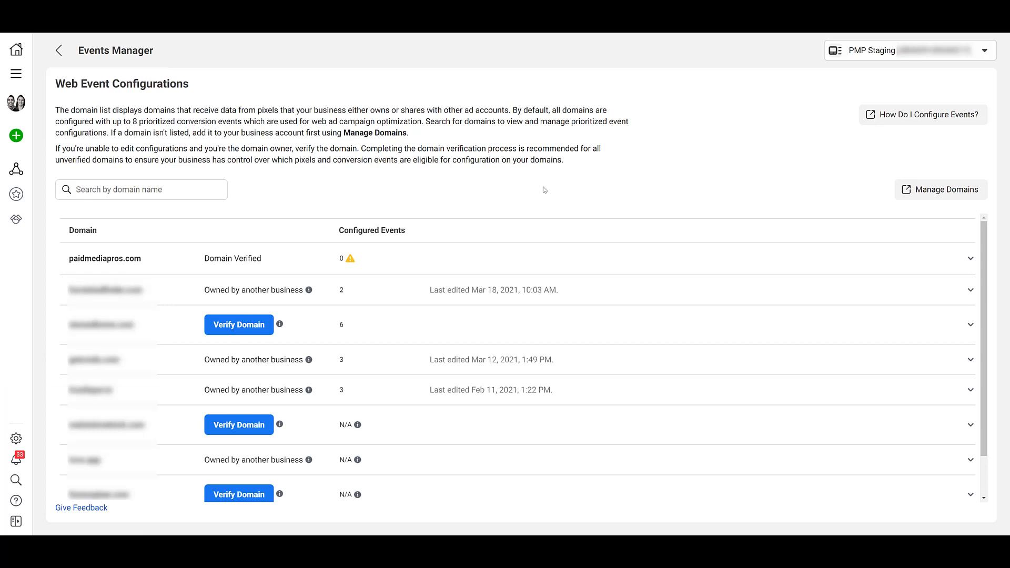
- Open the Edit Web Event Configurations page for paidmediapros.com via Manage Events
click(119, 260)
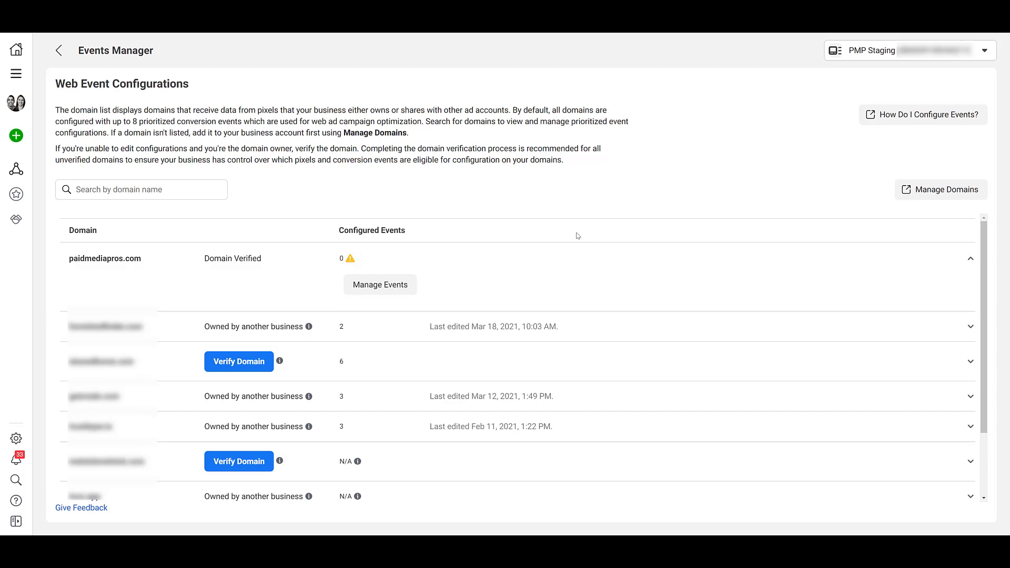
click(397, 289)
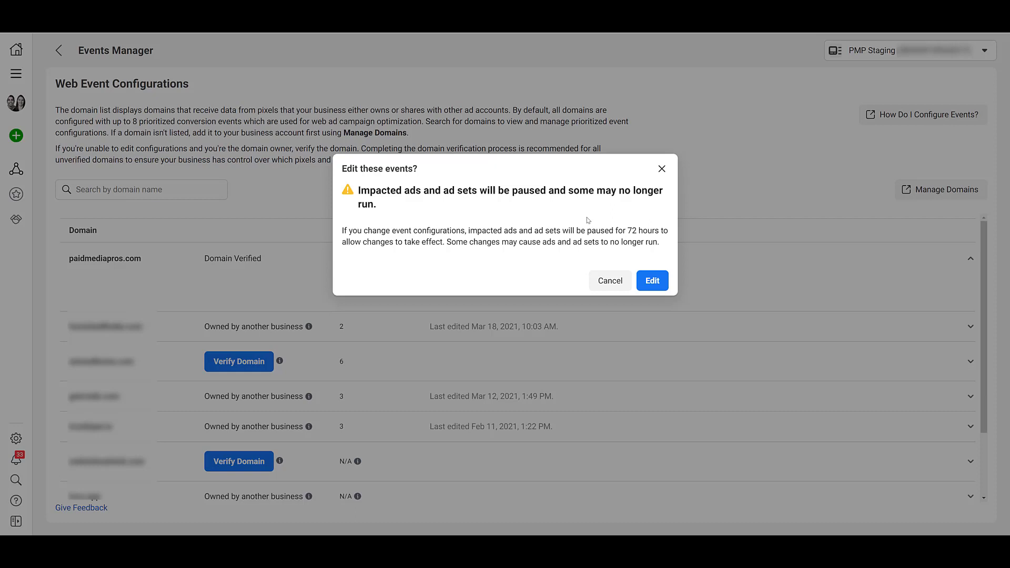
click(648, 284)
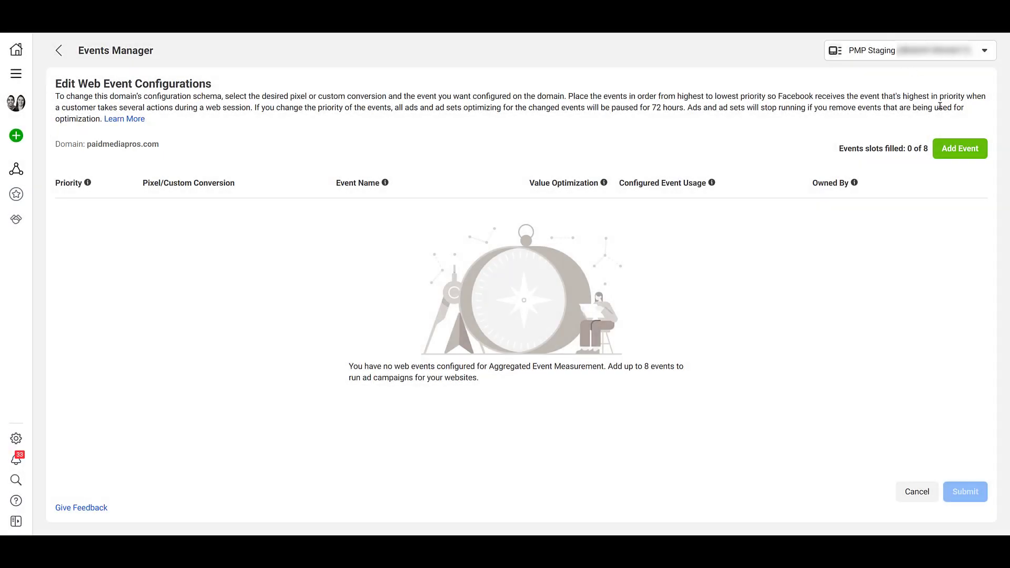
click(960, 154)
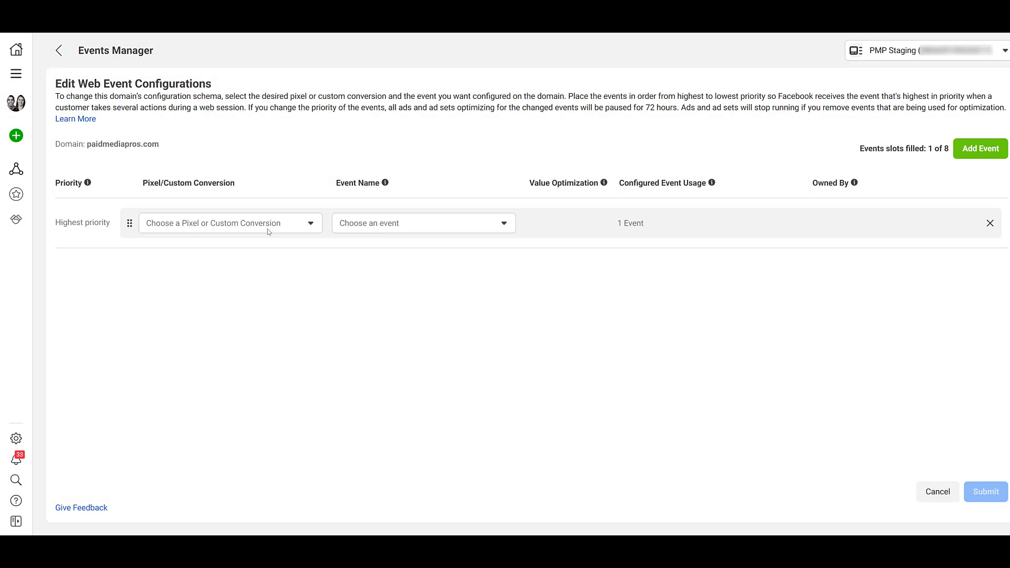
click(267, 228)
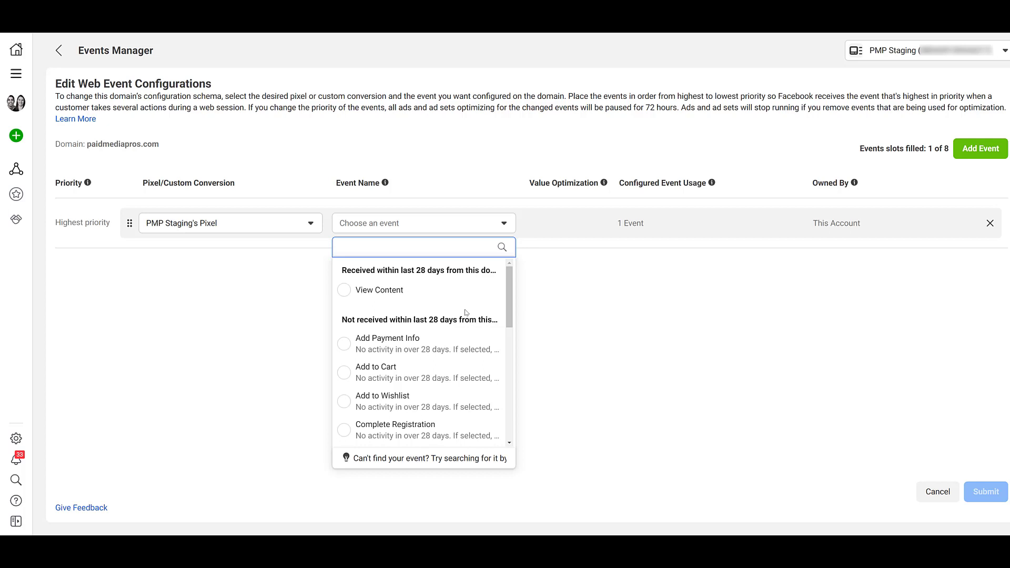
click(467, 298)
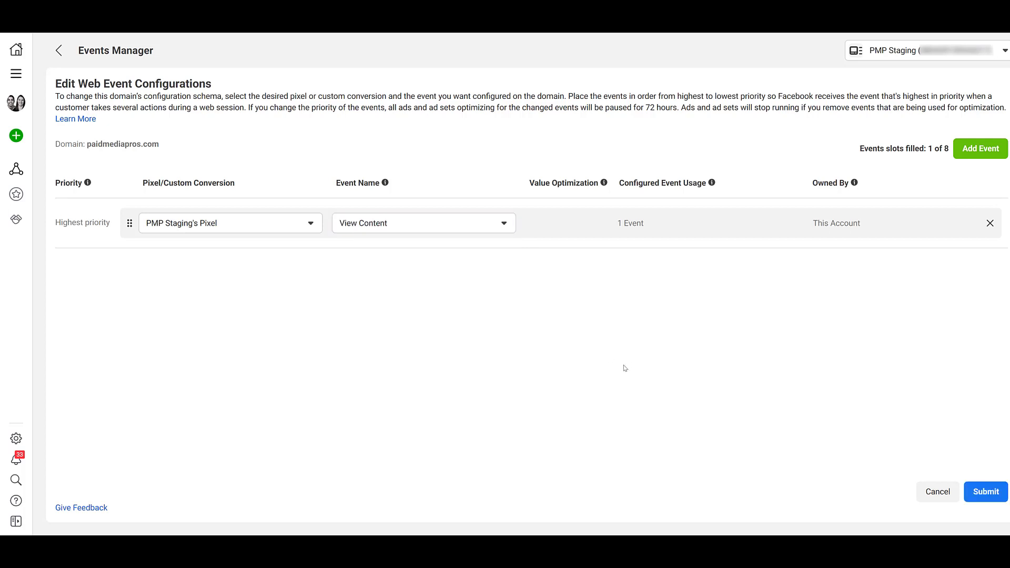
click(967, 150)
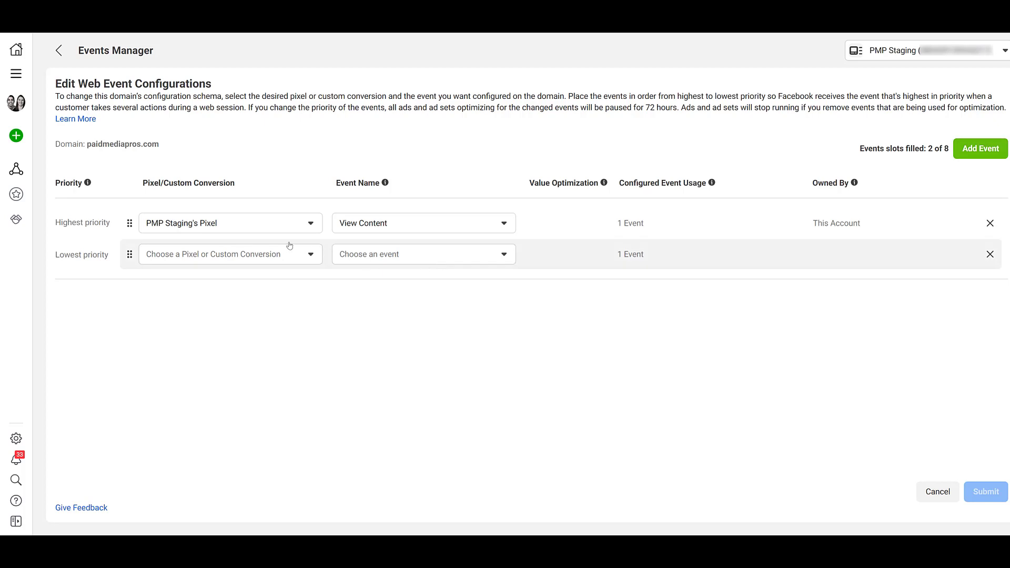
click(427, 259)
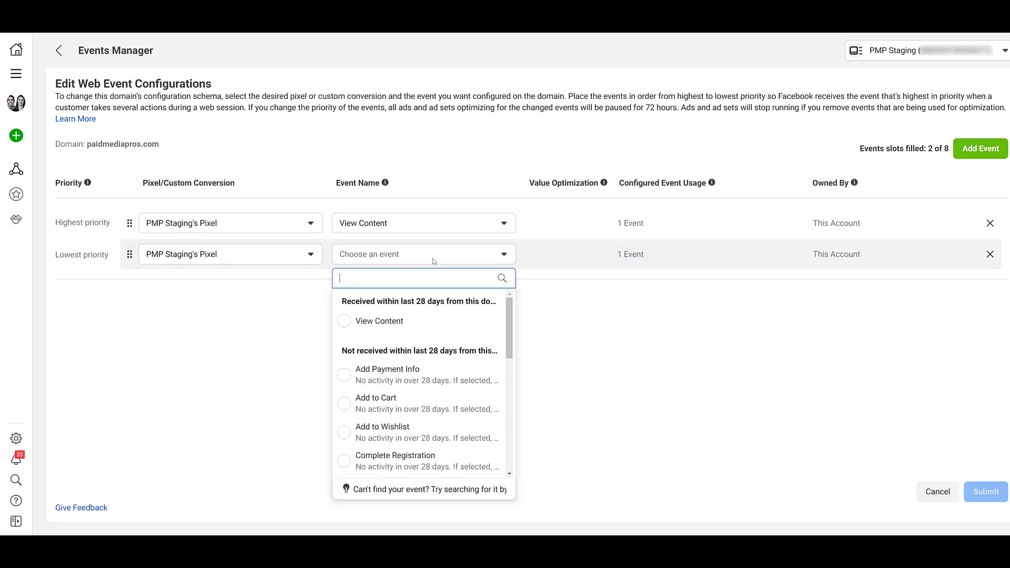
click(450, 456)
click(974, 155)
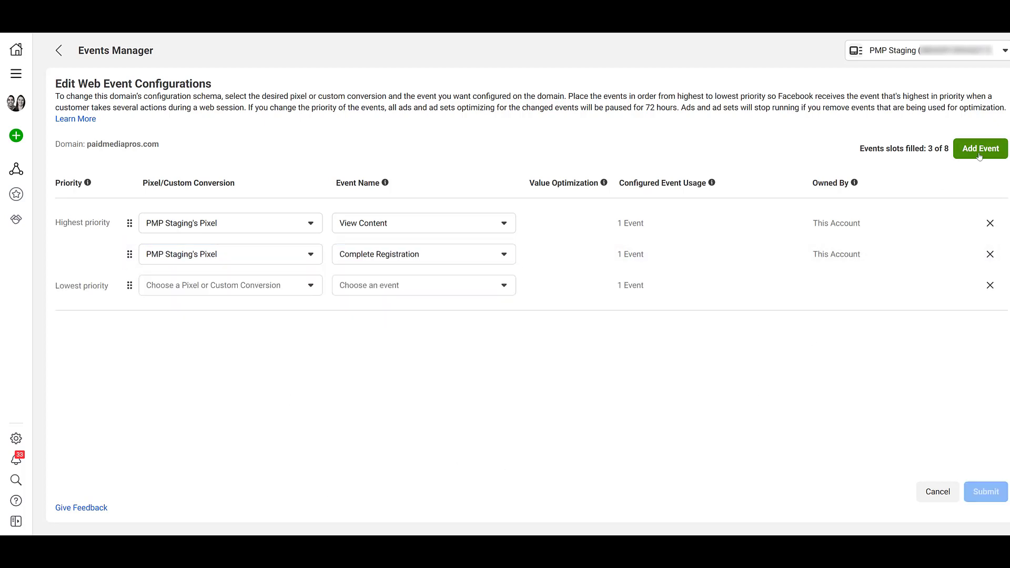
click(312, 286)
click(453, 286)
scroll(439, 388, down, 2)
click(439, 386)
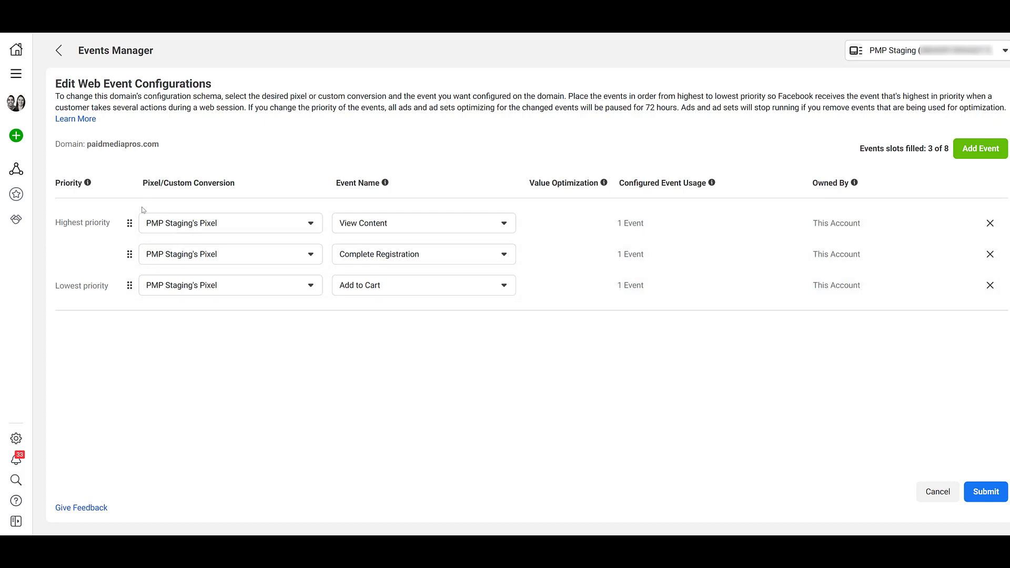
- Drag View Content below Add to Cart into the lowest-priority slot
drag(130, 224, 131, 286)
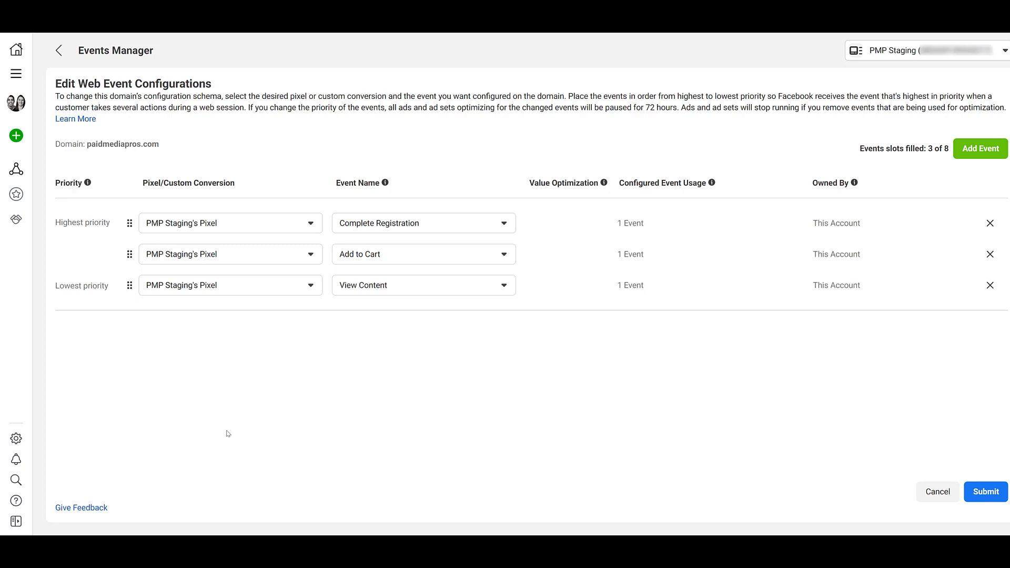
- Submit and apply the three-event order for paidmediapros.com, accepting the 72-hour lock
click(986, 492)
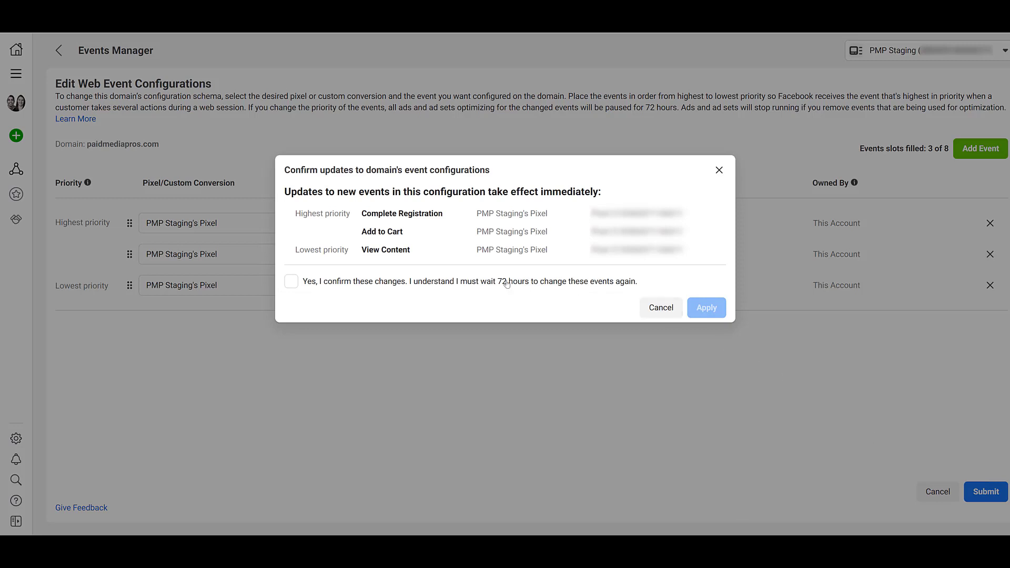
click(291, 281)
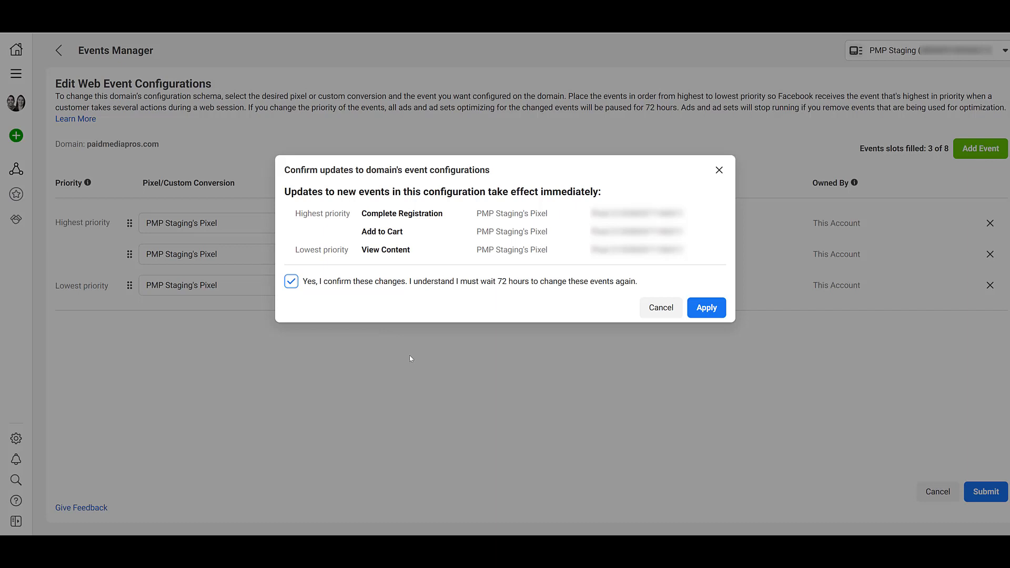
click(706, 308)
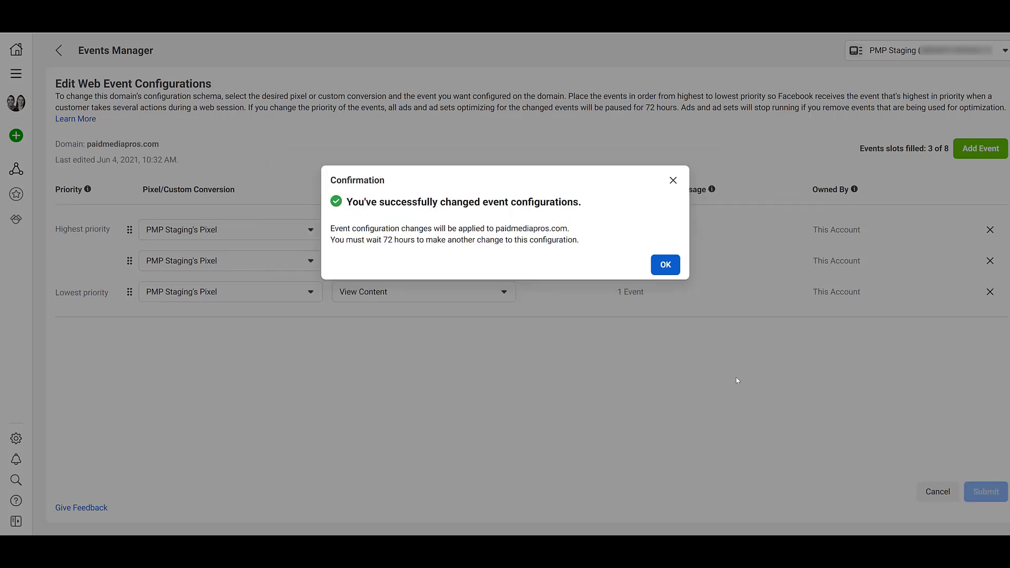
click(665, 265)
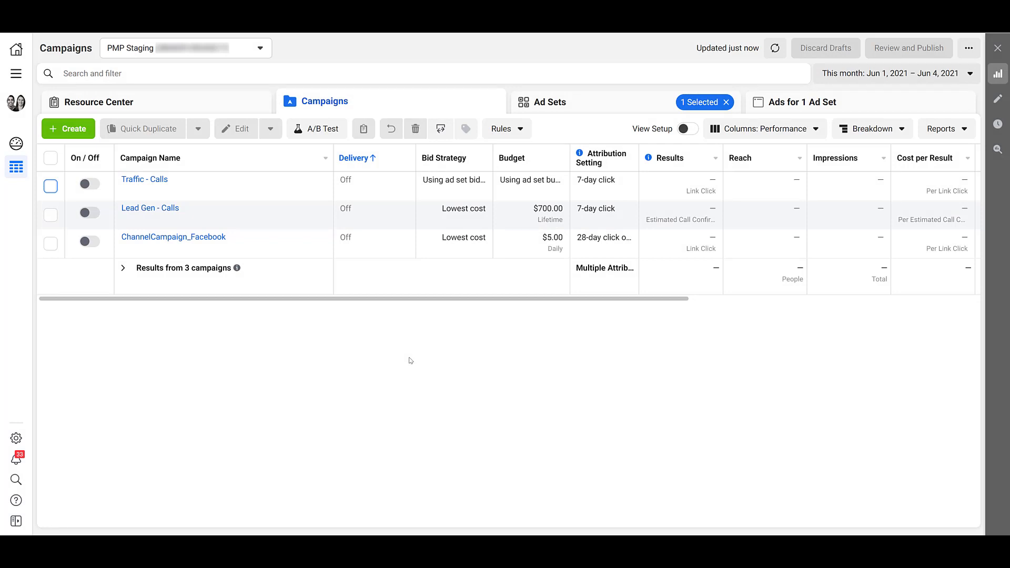
- Create a draft Conversions campaign and bring up its New Ad Set settings
click(68, 129)
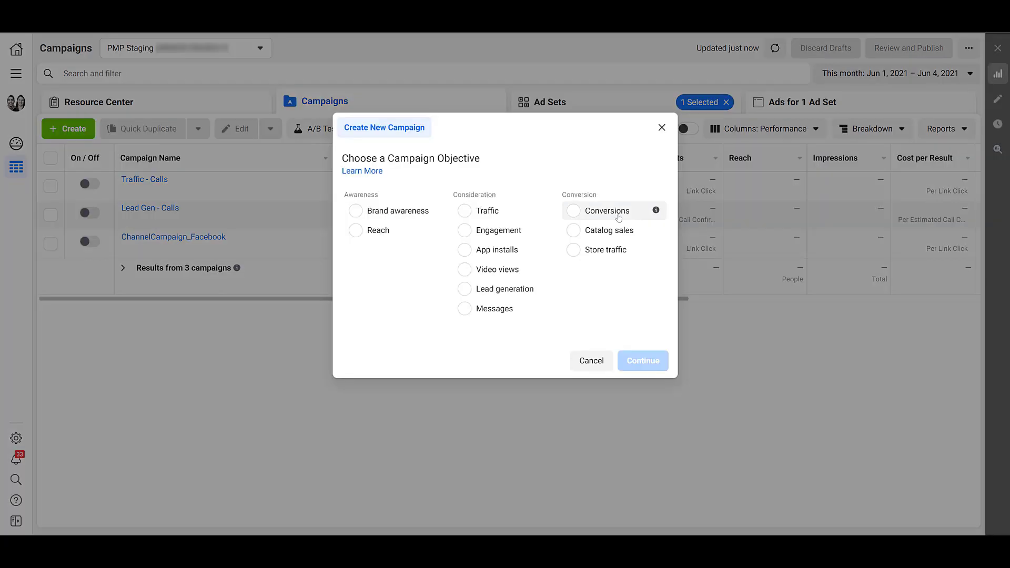
click(618, 214)
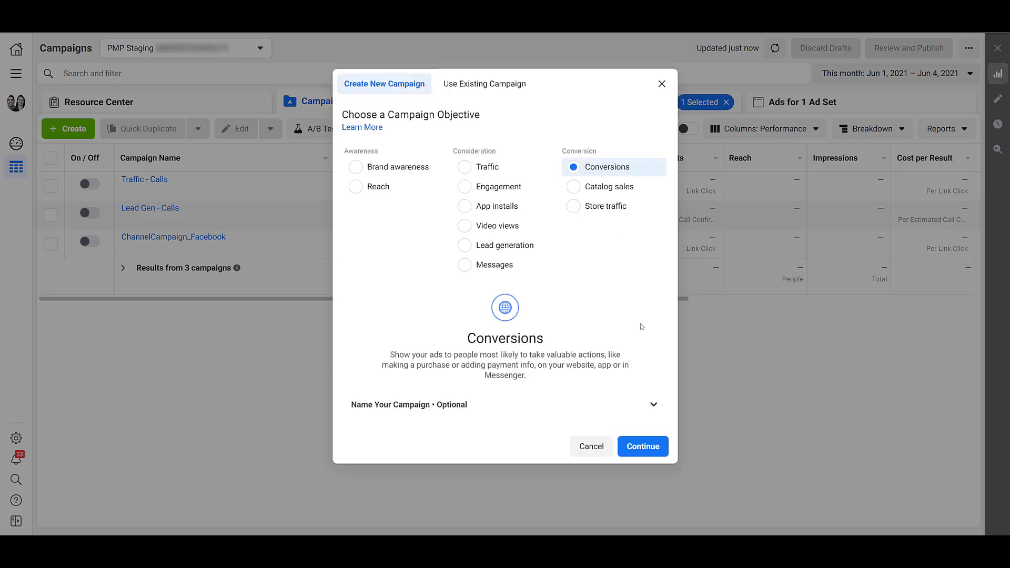
click(643, 444)
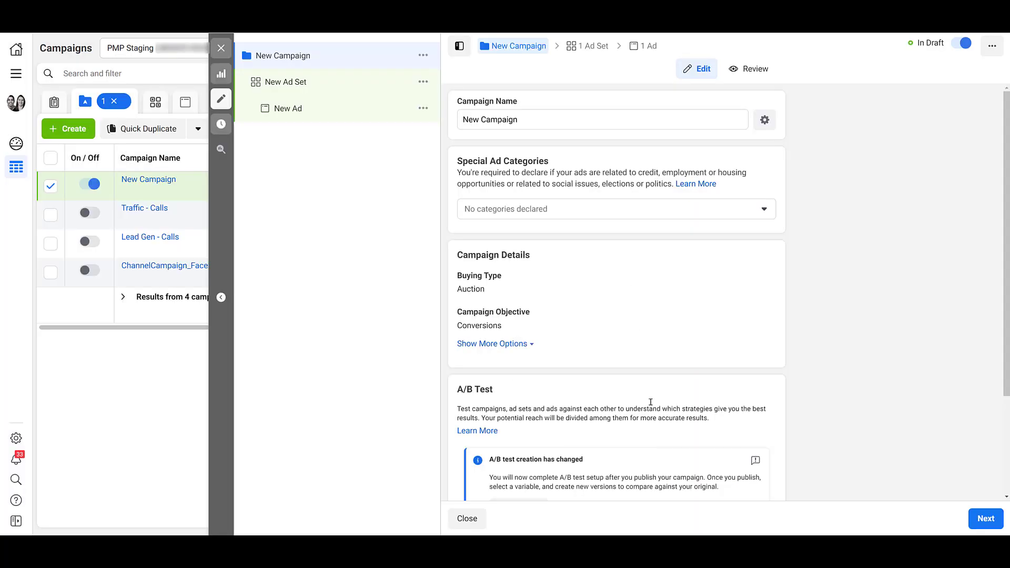
click(389, 84)
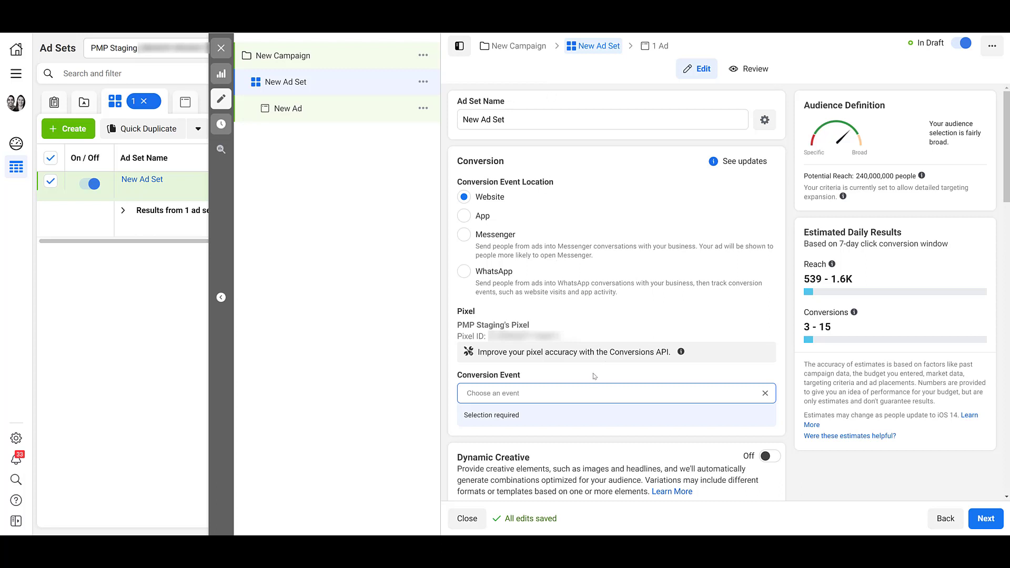
click(591, 395)
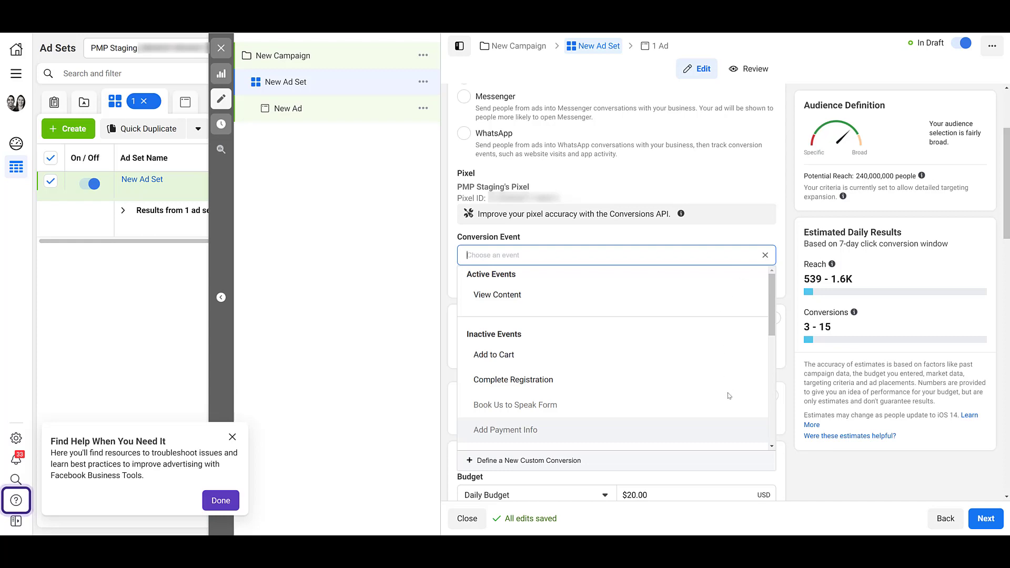
scroll(710, 387, down, 1)
scroll(671, 339, up, 1)
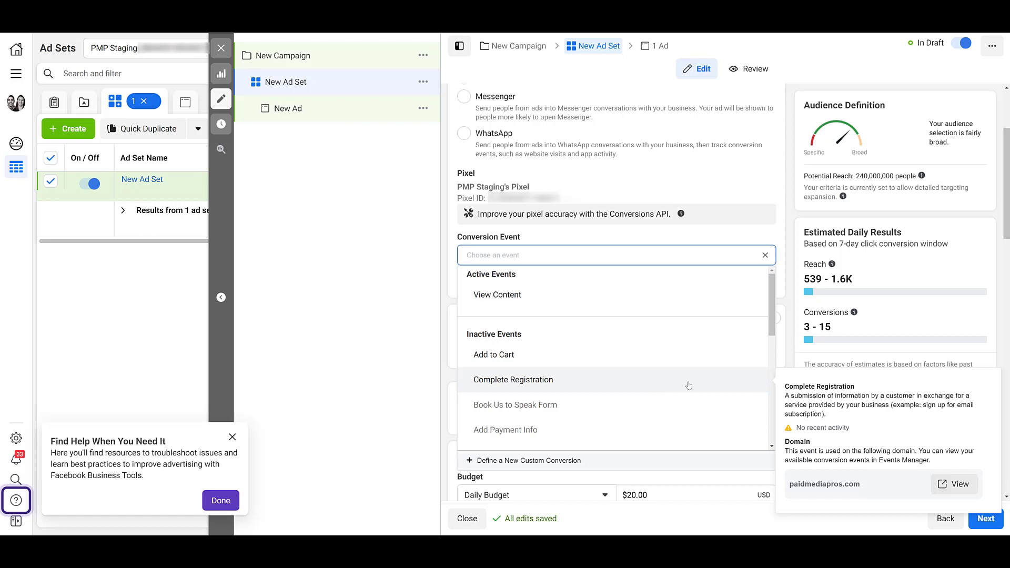
scroll(647, 383, down, 3)
scroll(647, 388, down, 1)
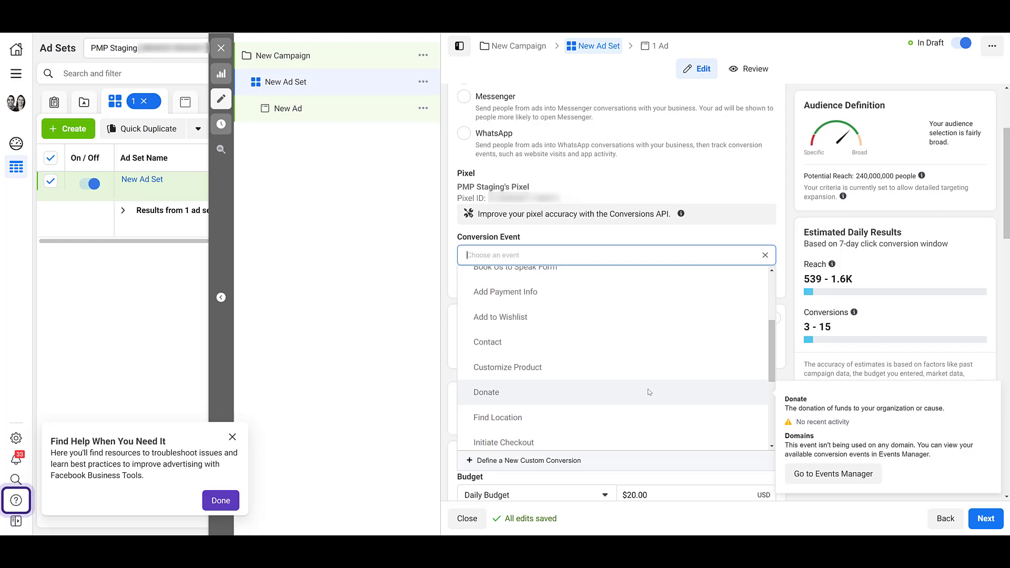
scroll(649, 393, up, 3)
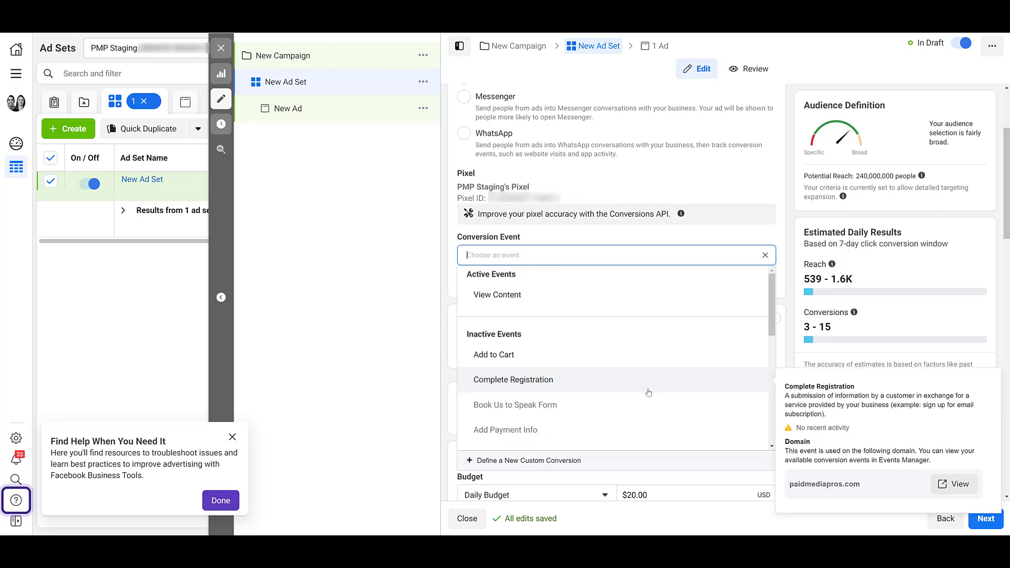
key(Return)
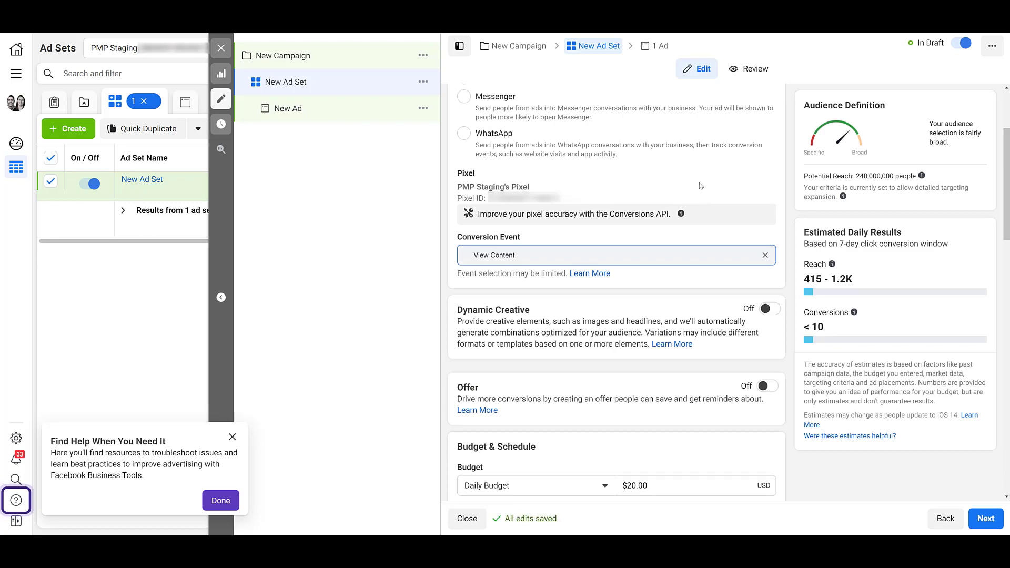
click(667, 176)
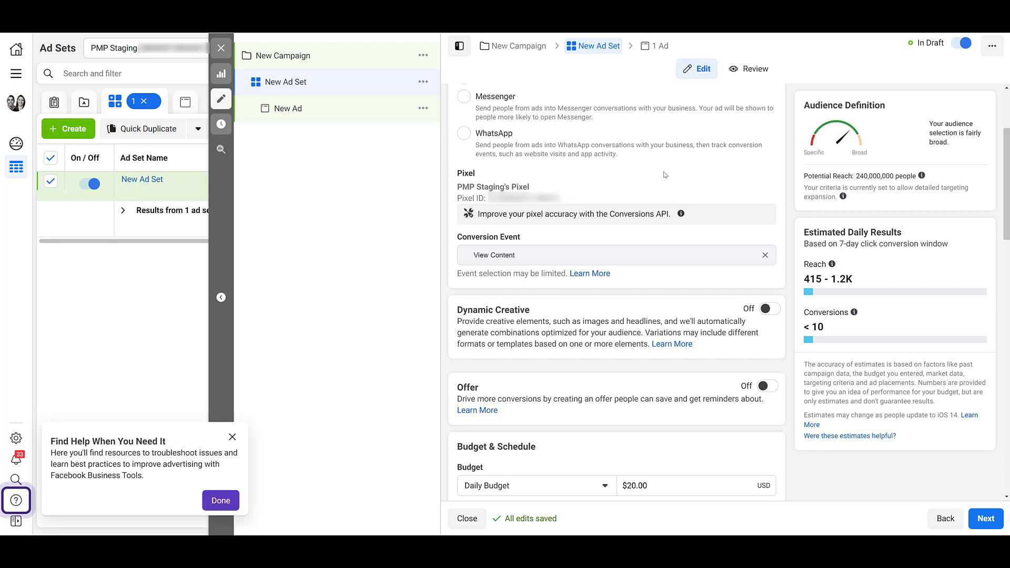
- Open the New Ad level to view tracking on the paidmediapros.com pixel
click(373, 114)
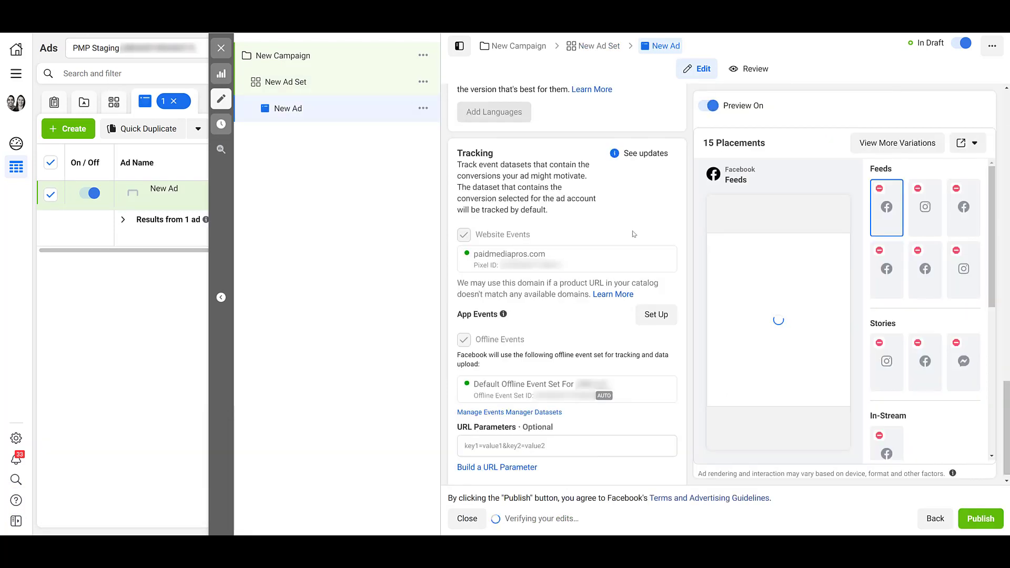